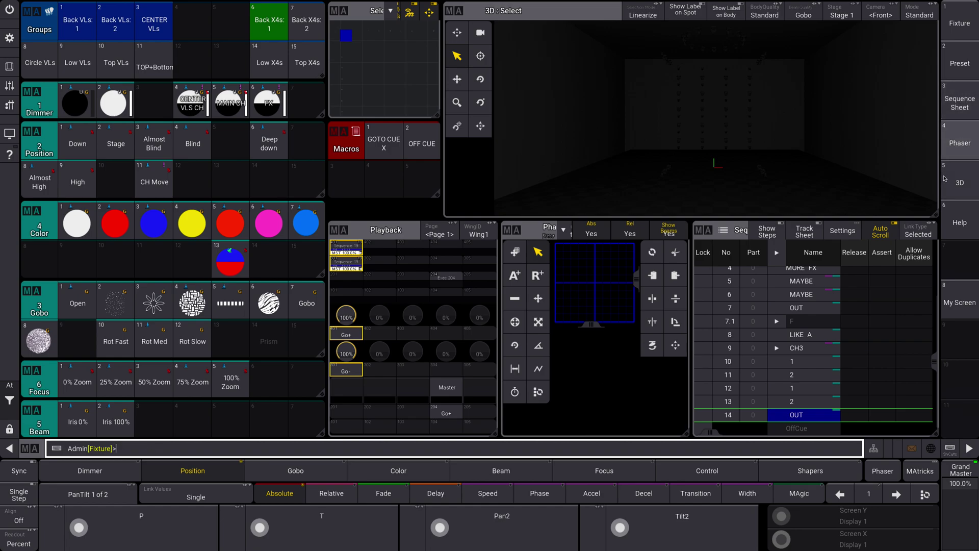
In the Preset view, shrink the Groups pool to a single row and add a one-row Worlds pool directly beneath it
click(961, 60)
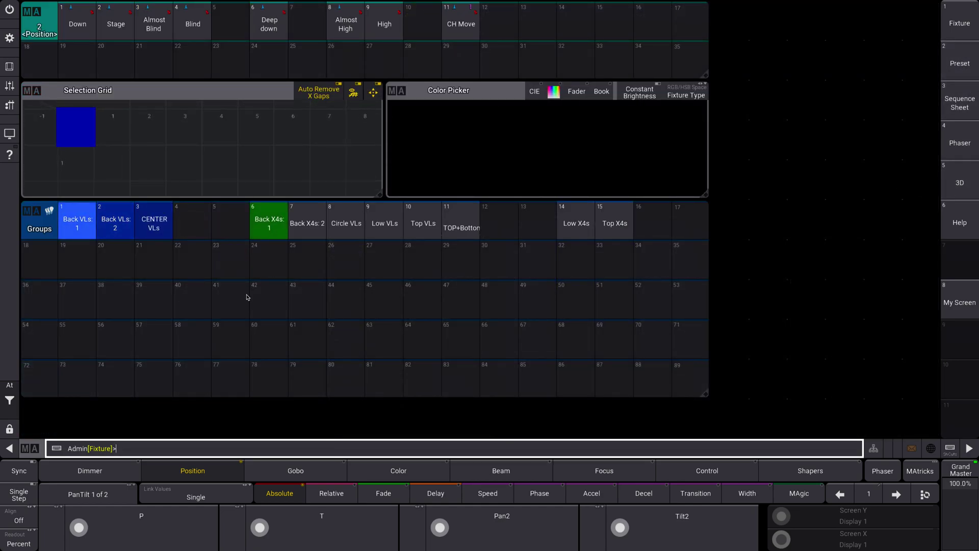
drag(705, 395, 714, 247)
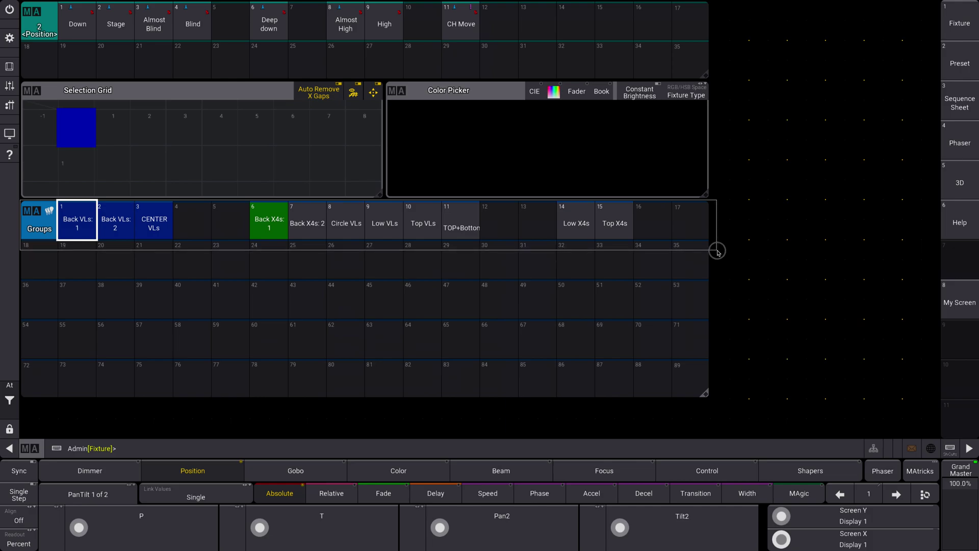
click(35, 266)
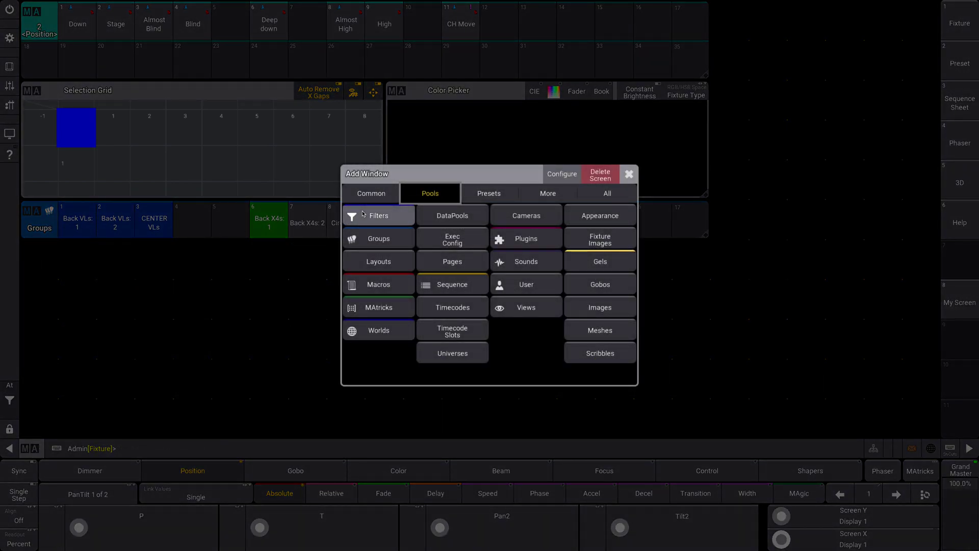
click(380, 331)
drag(937, 438, 514, 281)
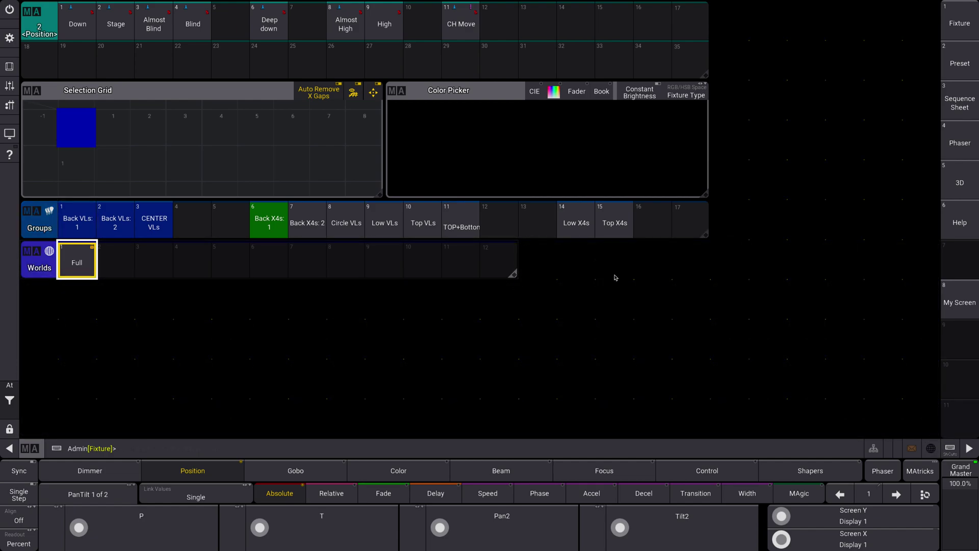
Delete the Color Picker, Selection Grid and Position preset windows, and move the Groups and Worlds pools up into the freed space
click(397, 91)
click(601, 198)
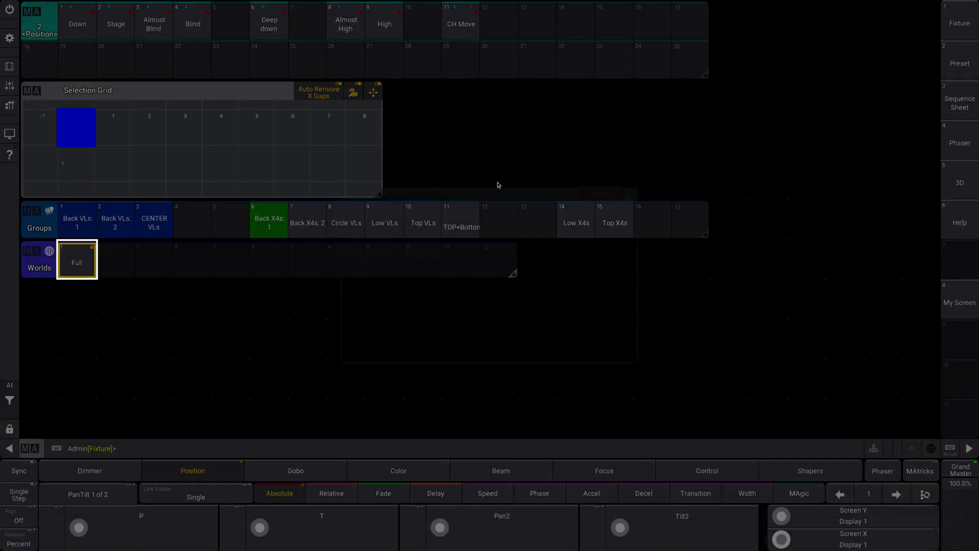
click(230, 90)
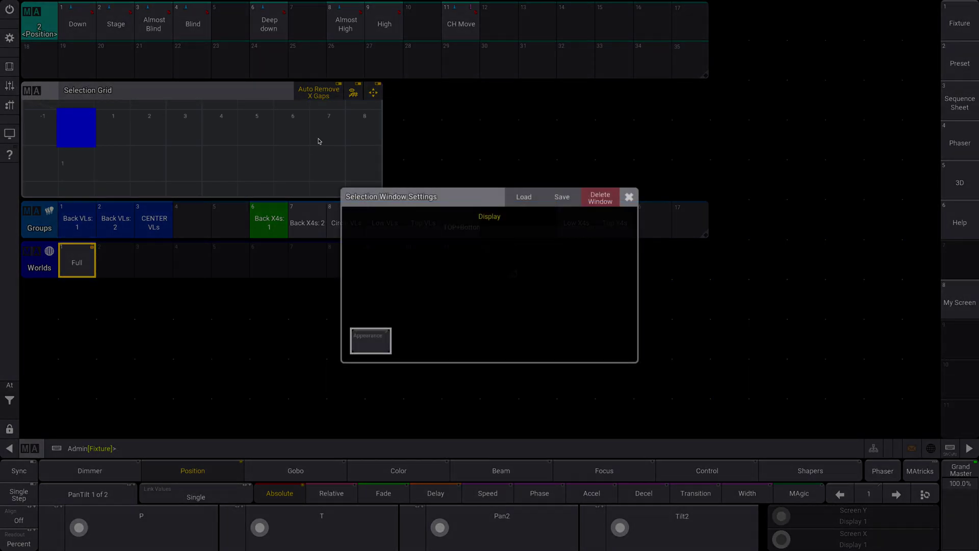
click(600, 198)
click(35, 16)
click(573, 214)
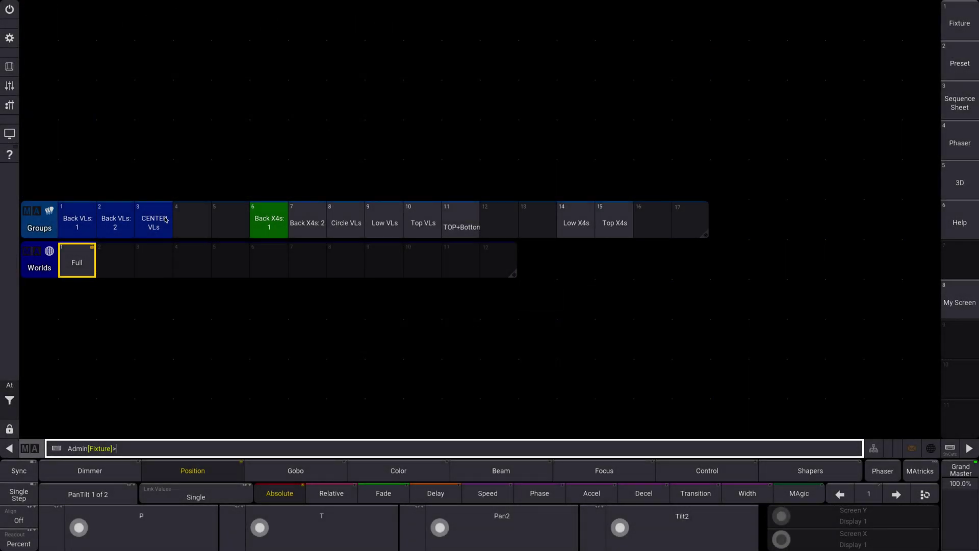
drag(41, 212, 44, 42)
drag(39, 260, 39, 61)
Add a 3D window below the pools and enlarge it to fill the space down to the view's lower corner
click(418, 169)
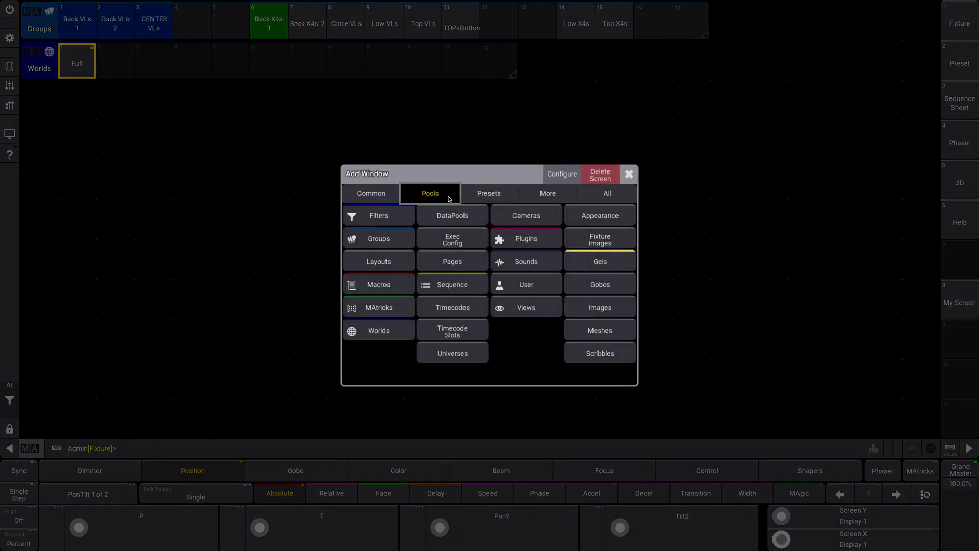
click(372, 194)
click(453, 215)
drag(407, 162, 293, 90)
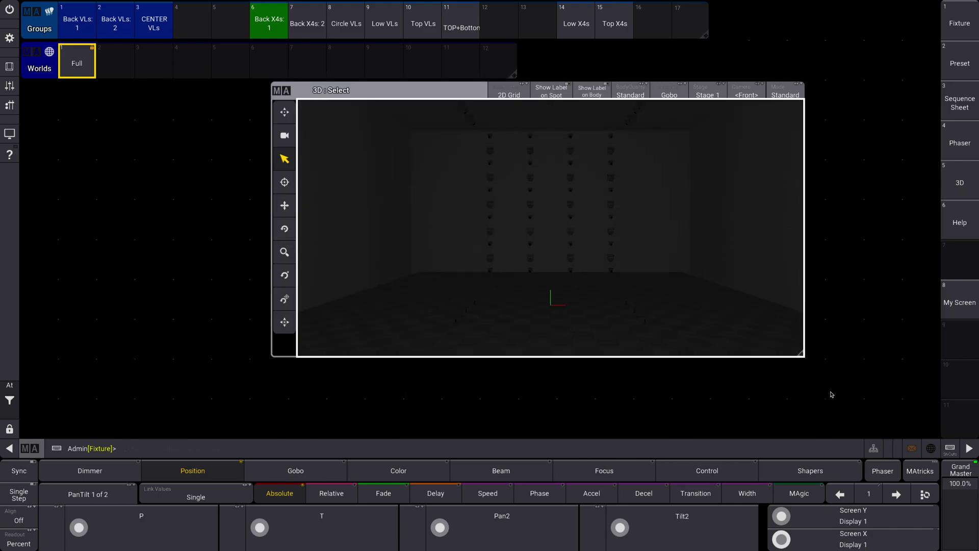
drag(800, 354, 942, 440)
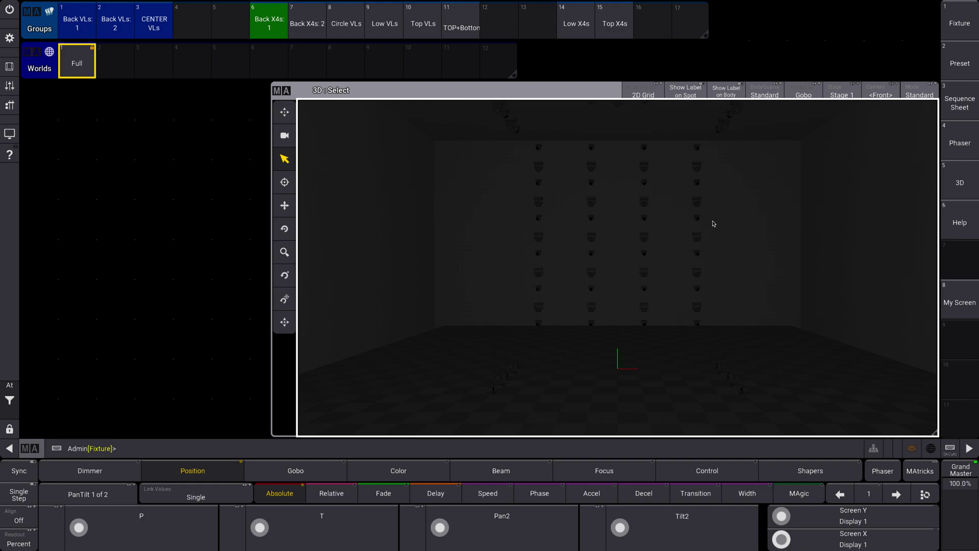
Select all X4 fixtures using the Back X4s: 1, Low X4s and Top X4s groups
click(283, 35)
click(283, 35)
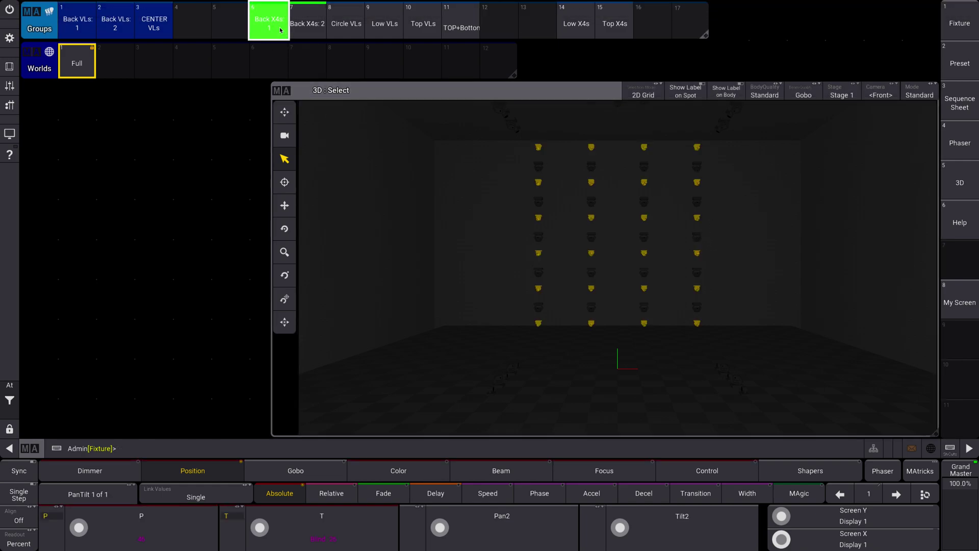
click(582, 24)
click(617, 24)
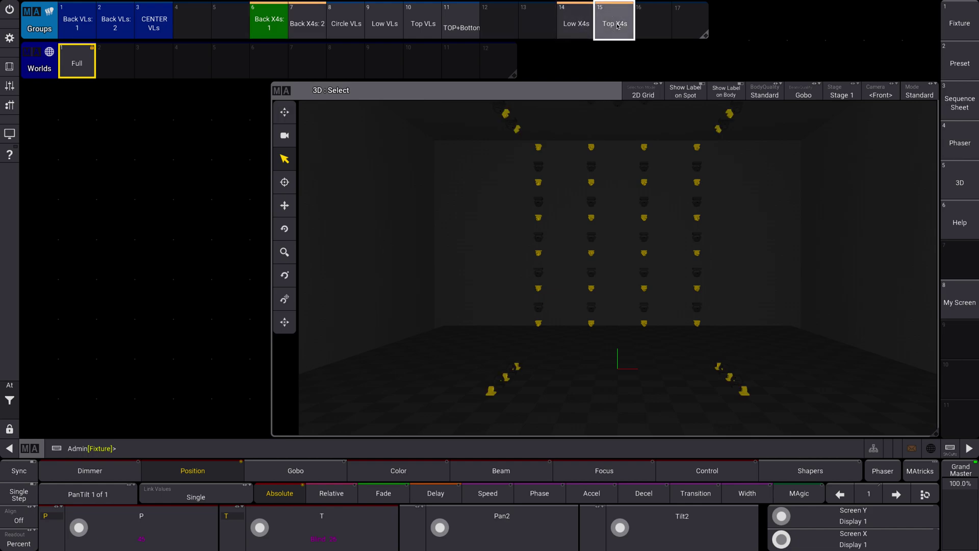
Store the selected X4 fixtures as a new world in slot 2 and name it All X4s
click(10, 72)
click(620, 422)
click(969, 9)
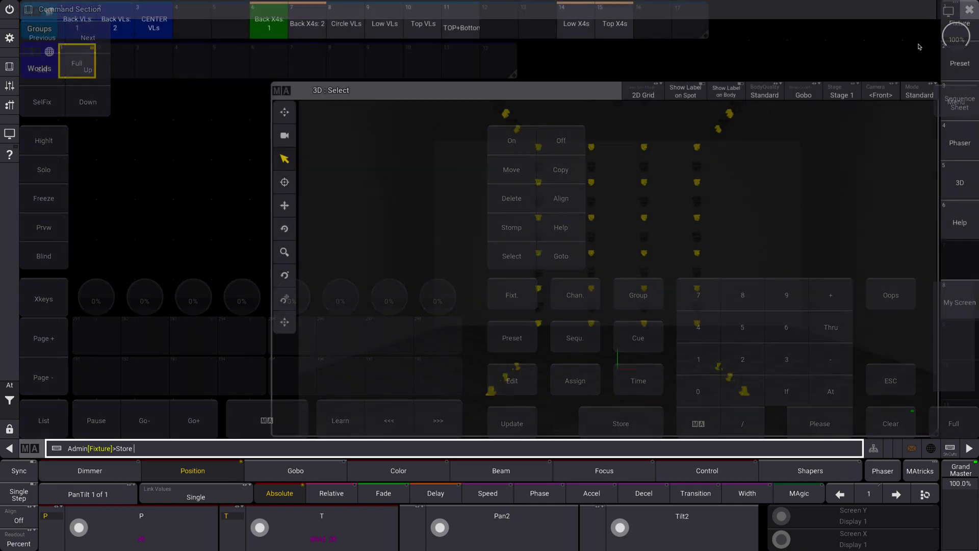
drag(117, 68, 82, 65)
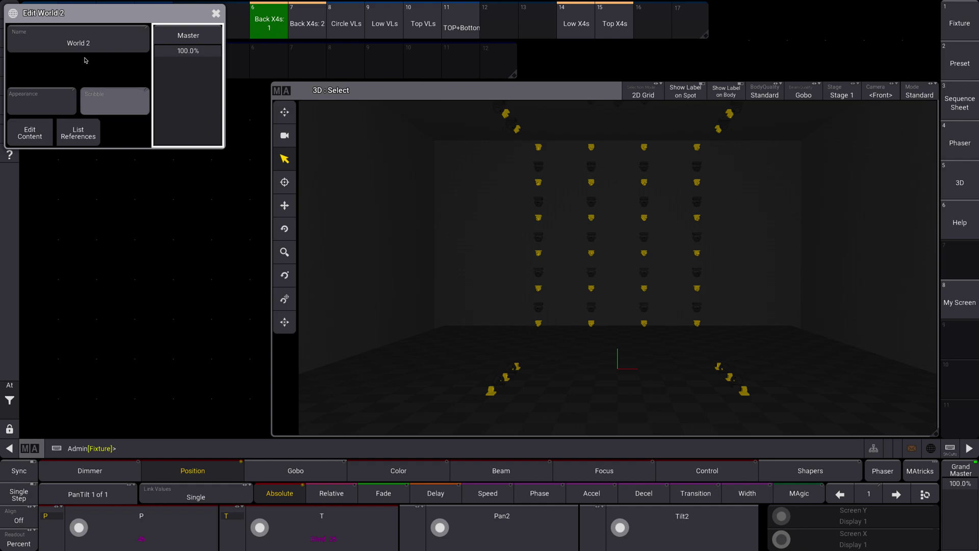
click(102, 43)
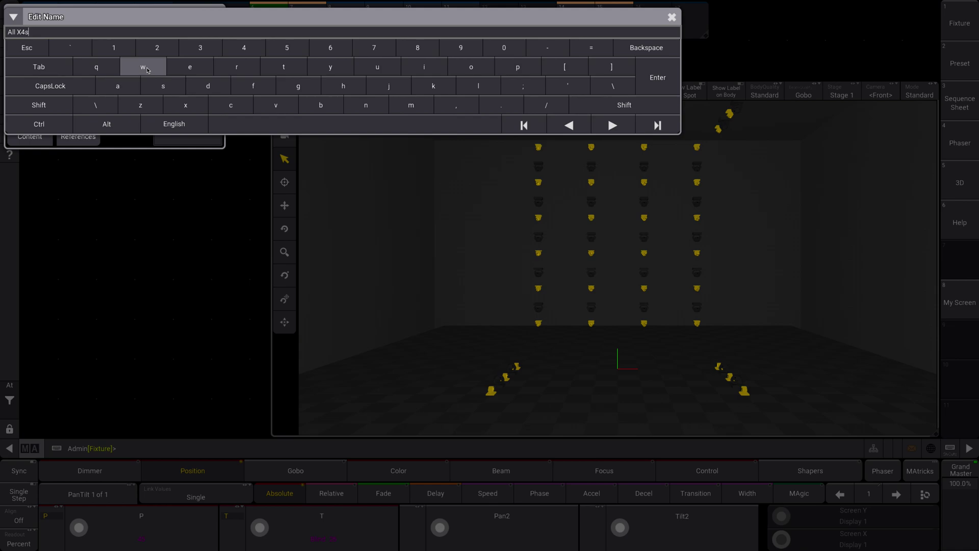
text(All X4s)
key(Return)
click(216, 14)
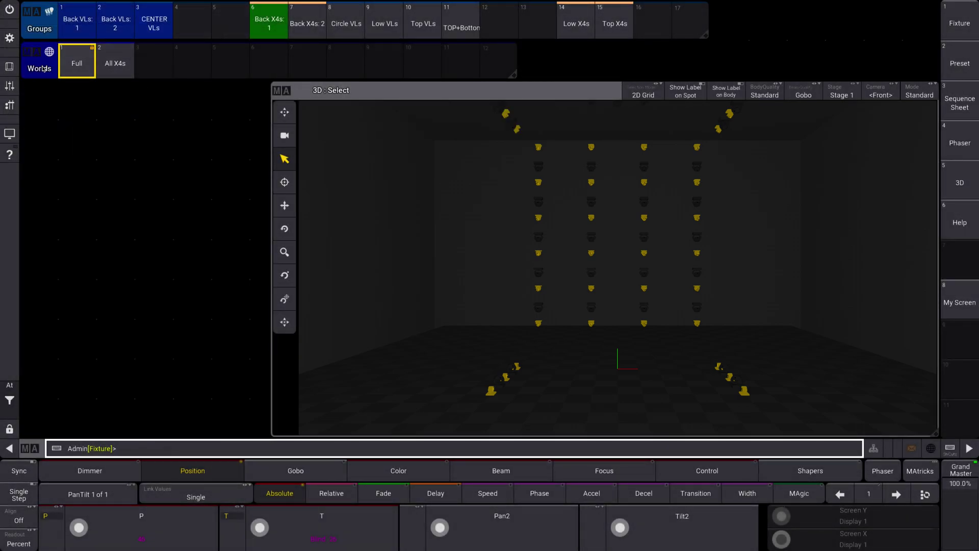
Clear the fixture selection and select all VL fixtures using the Back VLs: 1, Circle VLs, Low VLs and Top VLs groups
click(9, 65)
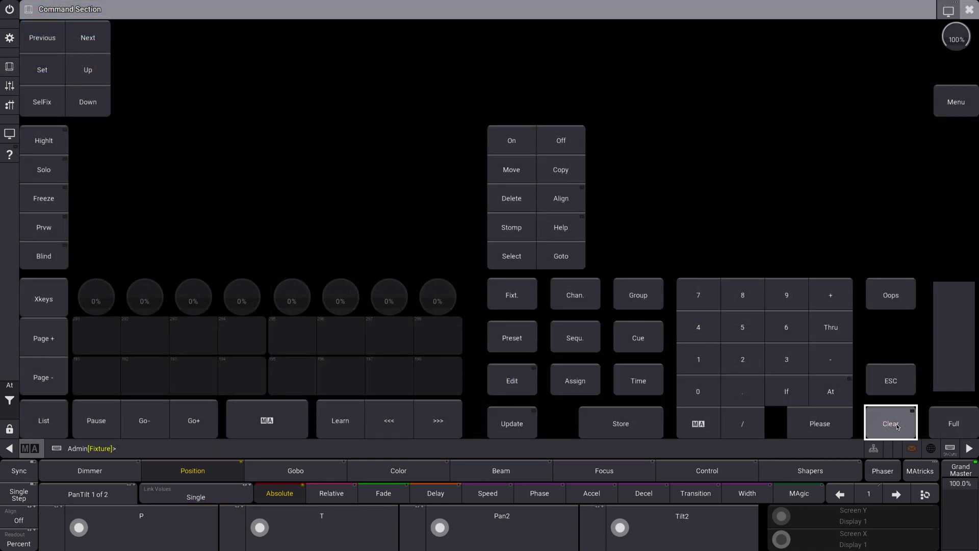
click(969, 9)
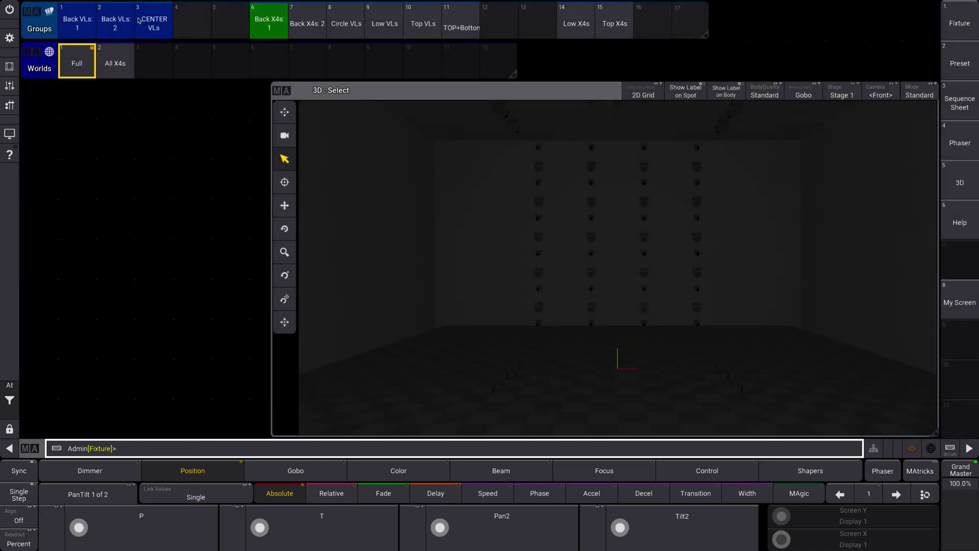
click(86, 28)
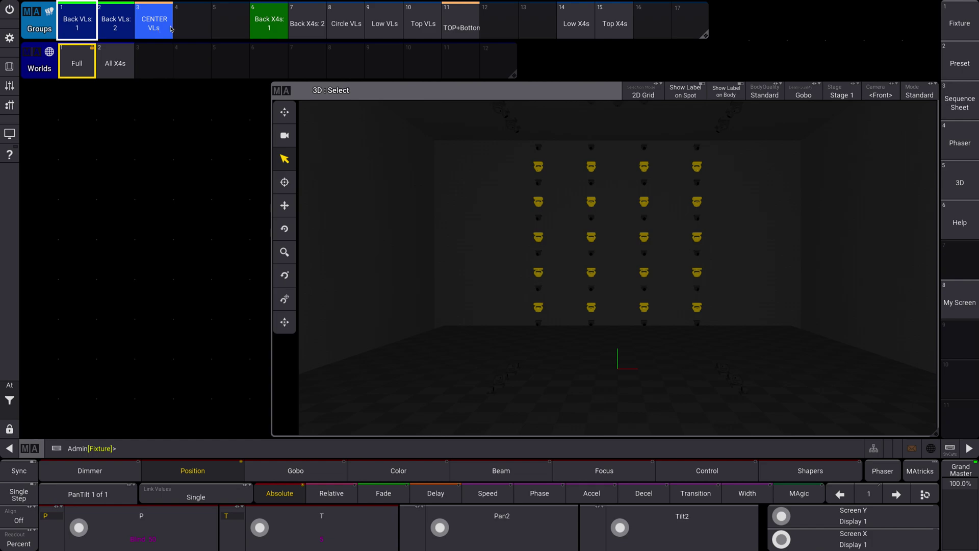
click(346, 24)
click(384, 24)
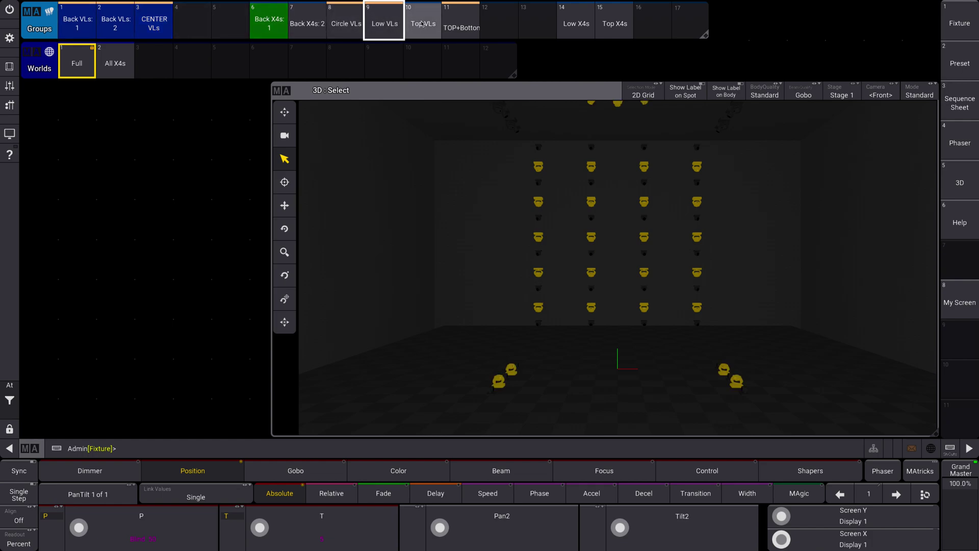
click(422, 23)
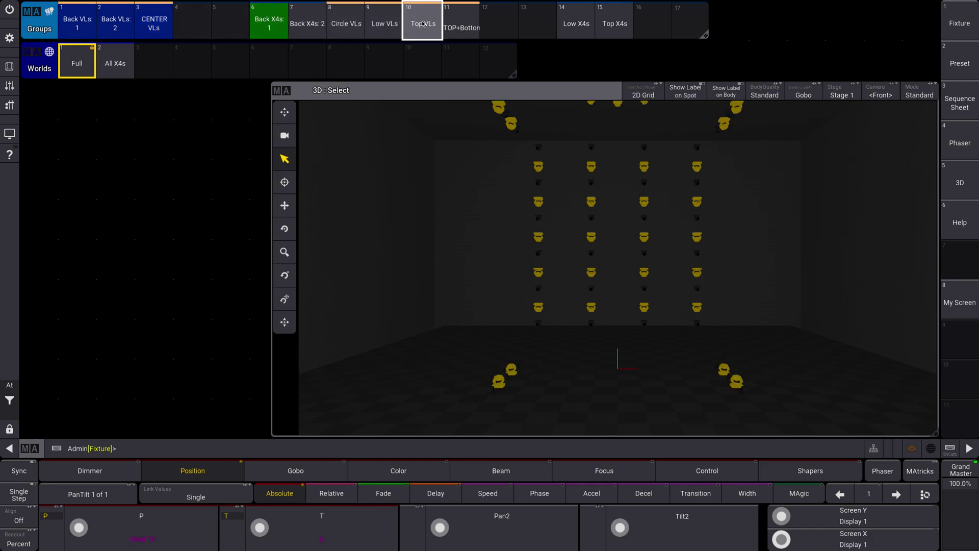
Store the selected VL fixtures as a new world in slot 3 and name it VL2600s
click(5, 69)
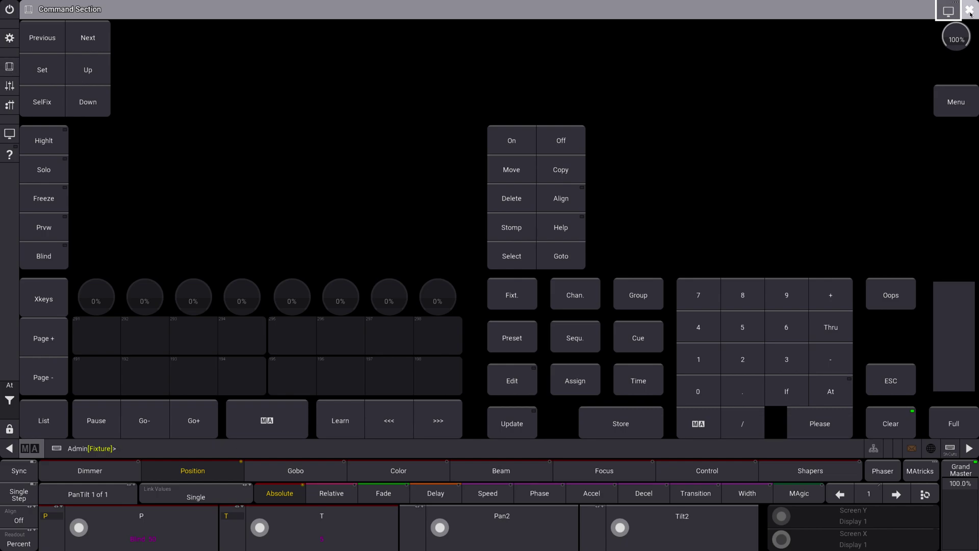
click(970, 11)
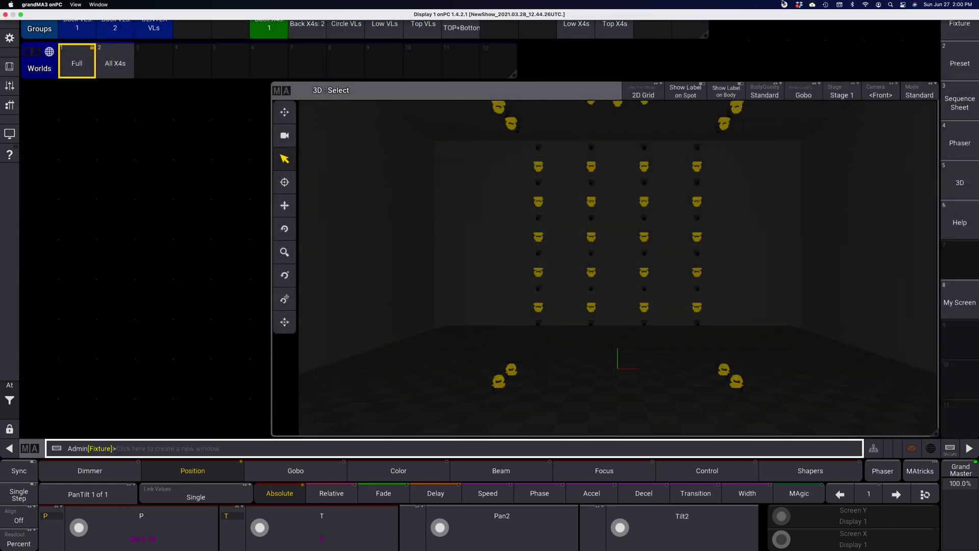
click(9, 67)
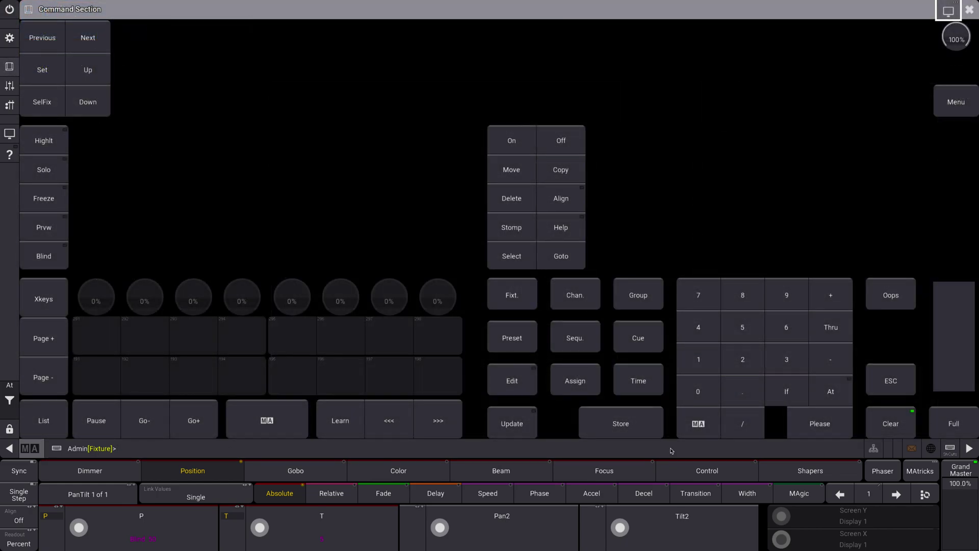
click(620, 424)
click(969, 10)
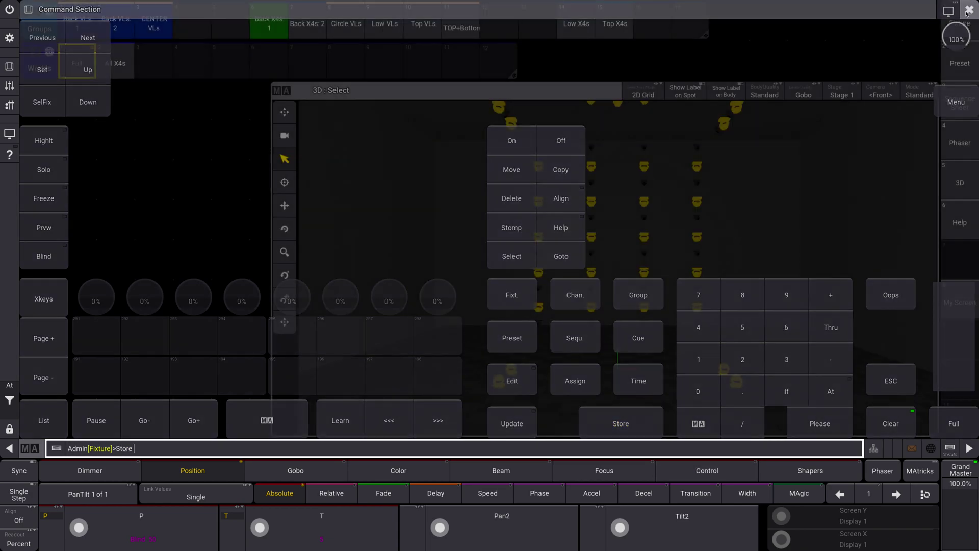
drag(154, 63, 127, 62)
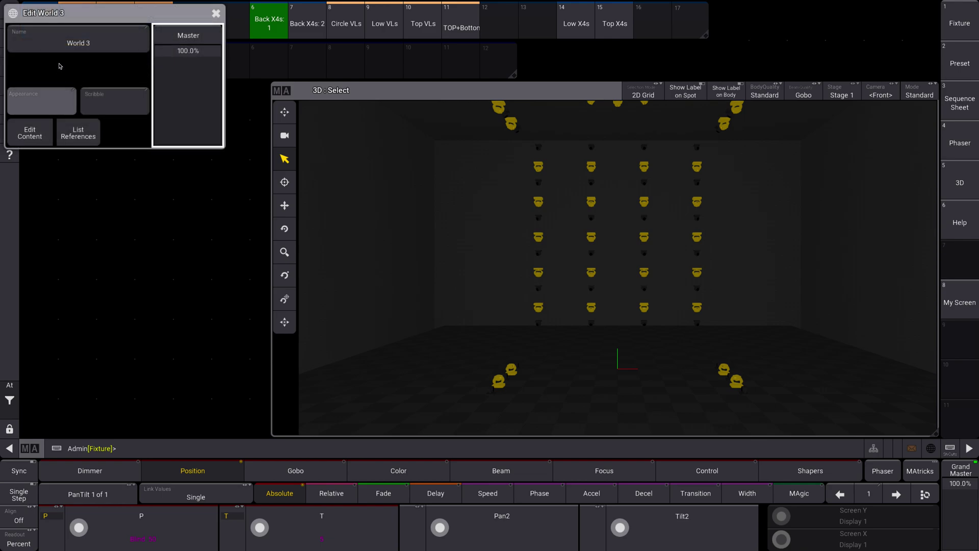
click(65, 44)
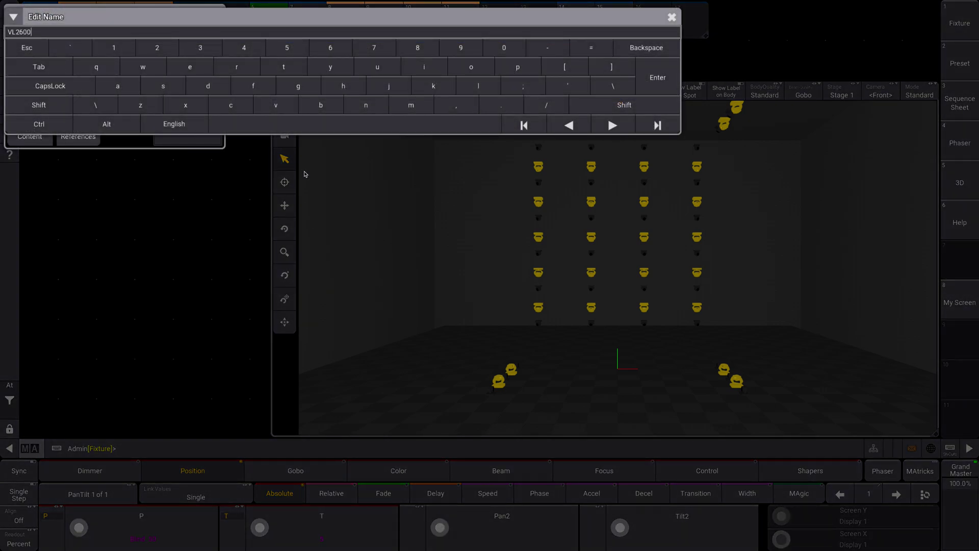
key(Return)
click(217, 13)
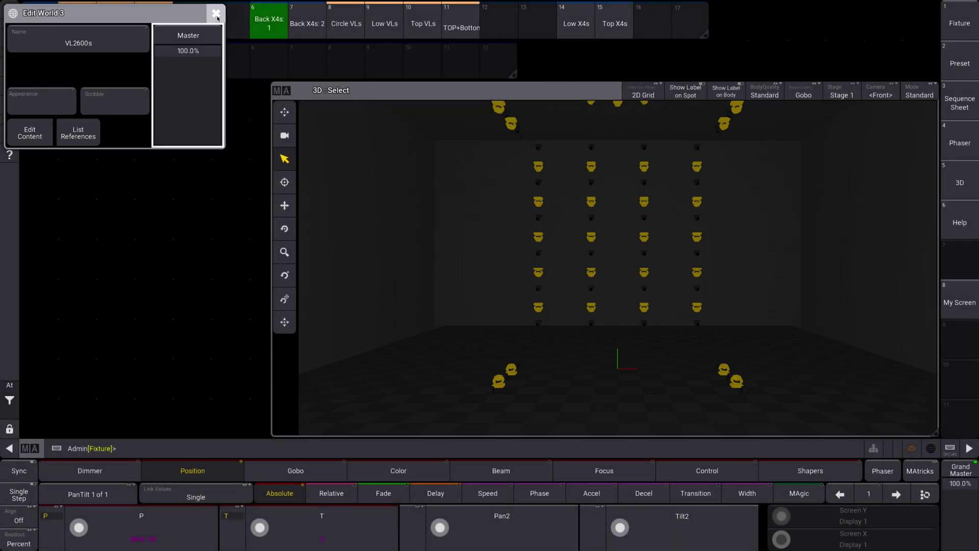
Clear the selection of VL fixtures
click(10, 67)
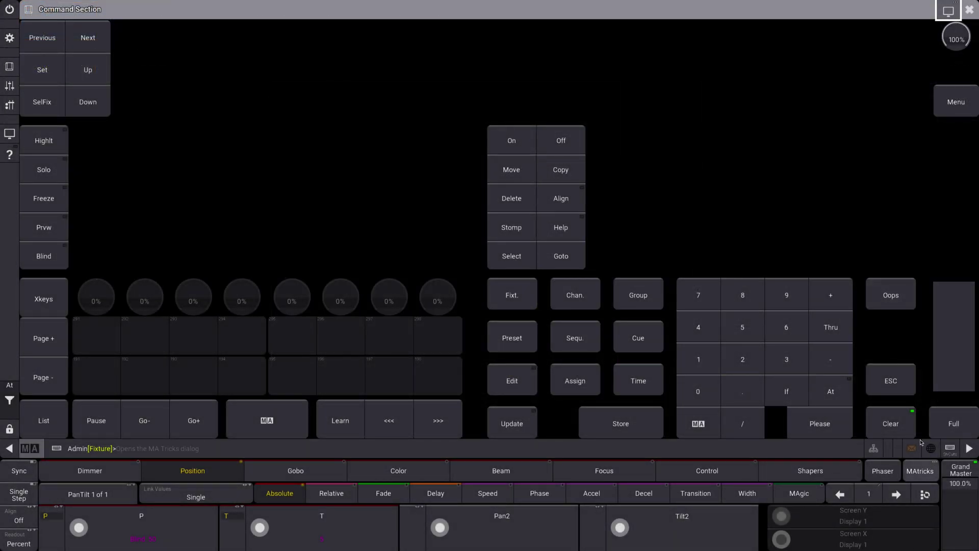
click(913, 428)
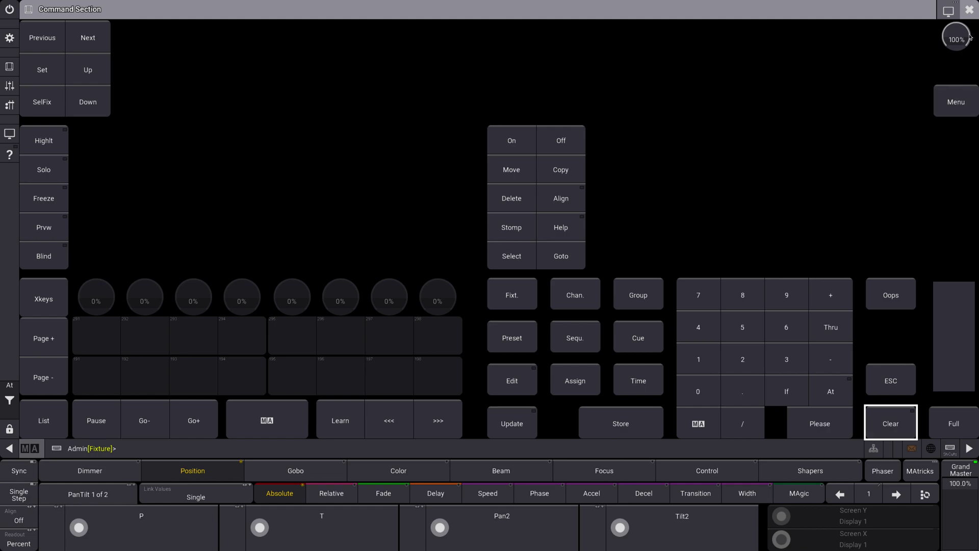
click(969, 10)
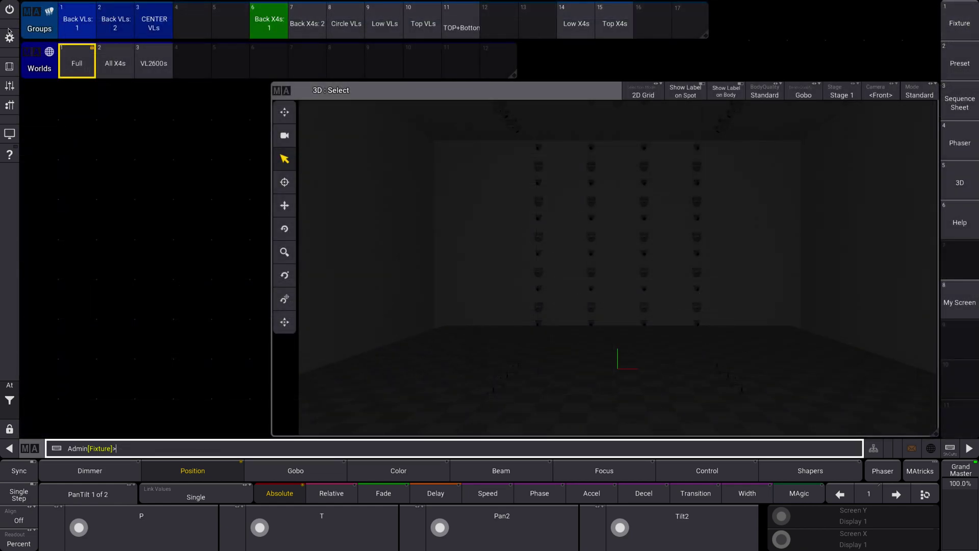
Activate the All X4s world and add a Fixture Sheet window in the empty area beside the 3D window
click(122, 69)
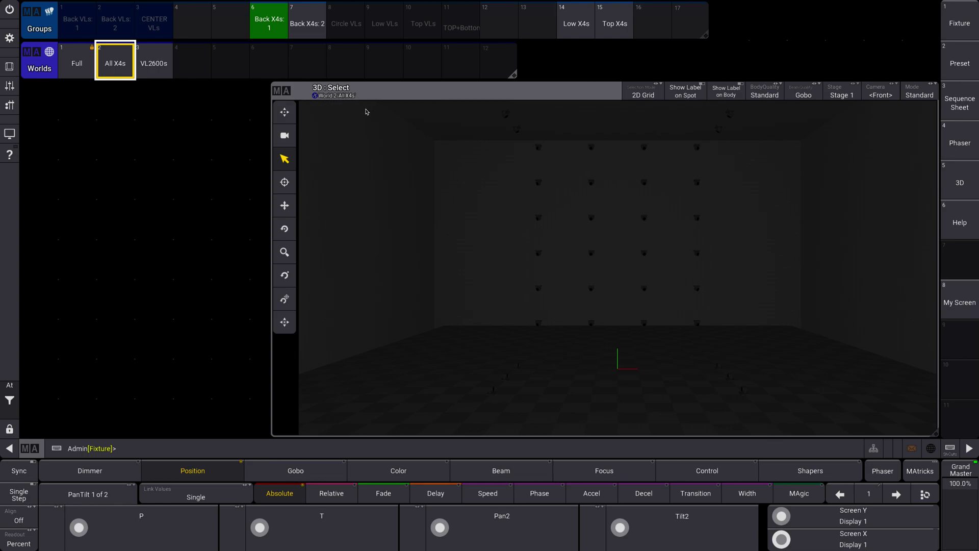
click(41, 123)
click(387, 214)
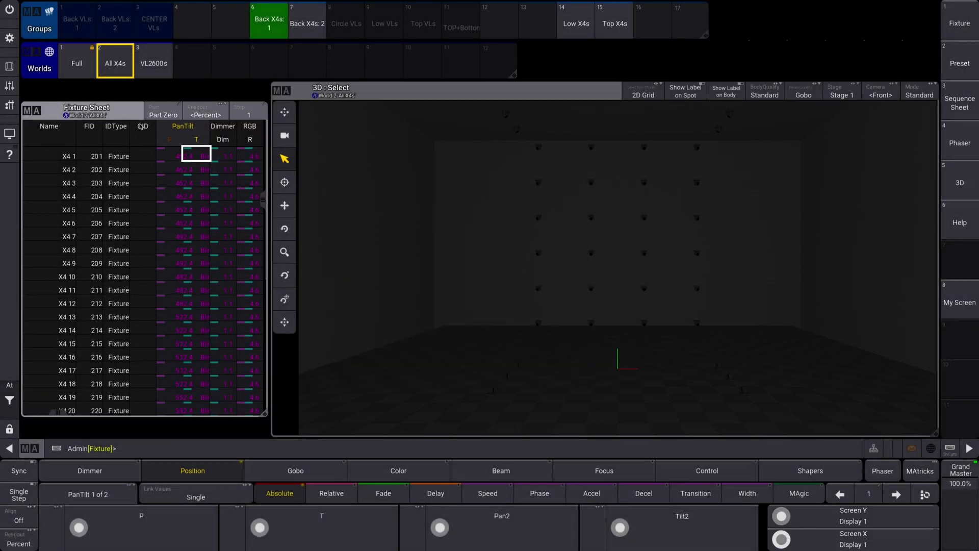
Review the fixtures listed in the sheet for the All X4s world, and switch to the VL2600s world
drag(262, 200, 264, 375)
drag(262, 313, 250, 167)
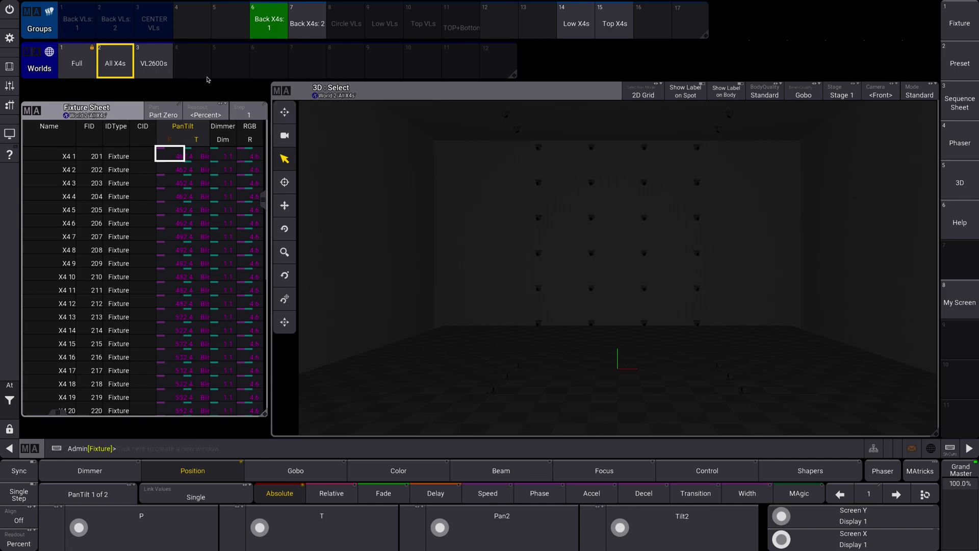
click(159, 65)
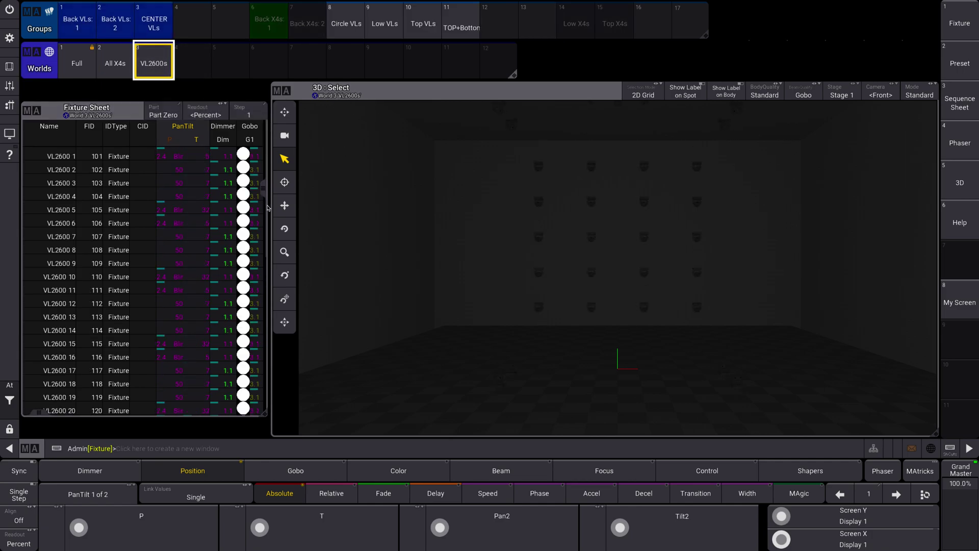
Move the Fixture Sheet window up one row so its upper edge lines up with the 3D window
drag(268, 208, 269, 150)
drag(64, 116, 64, 97)
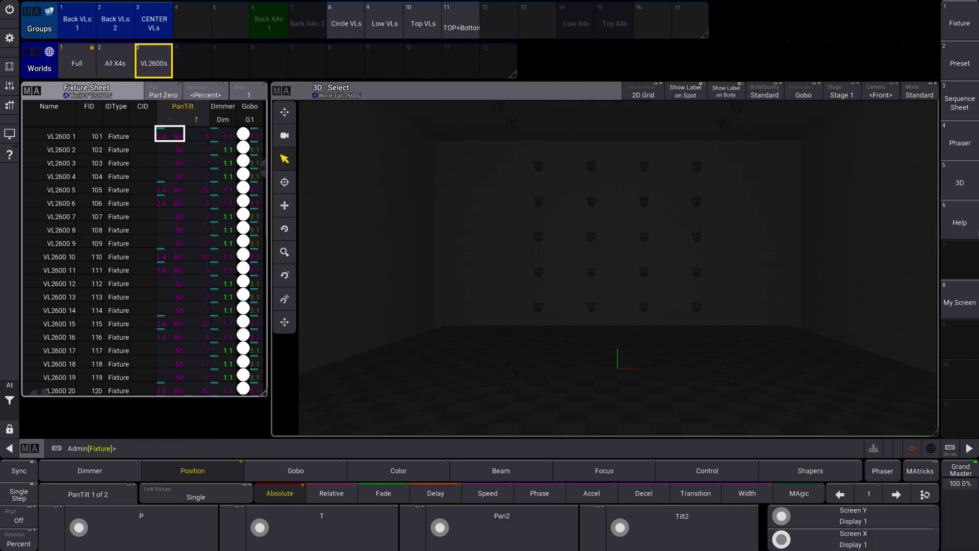
In the My Screen view, reduce the Macros pool to one row and add a Worlds pool directly beneath it
click(962, 300)
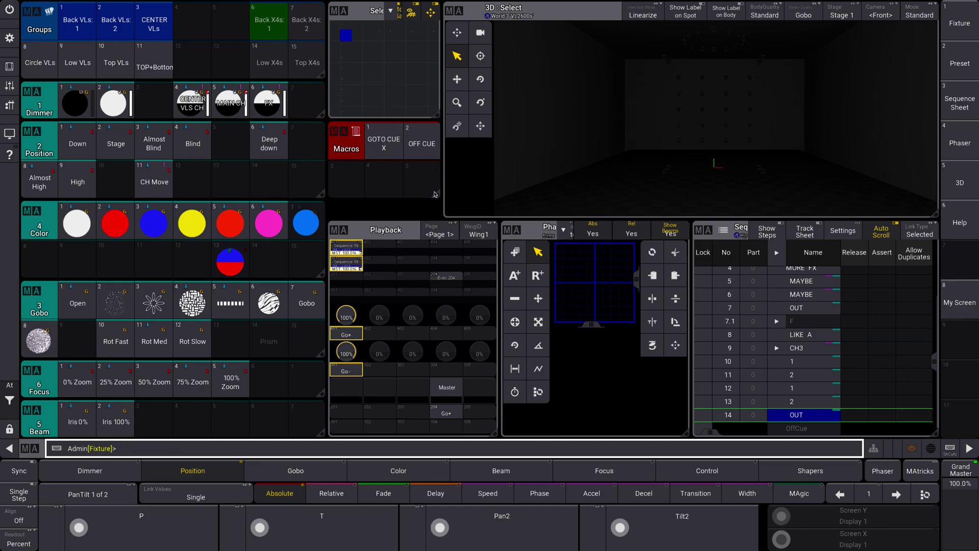
drag(435, 194, 435, 159)
click(341, 178)
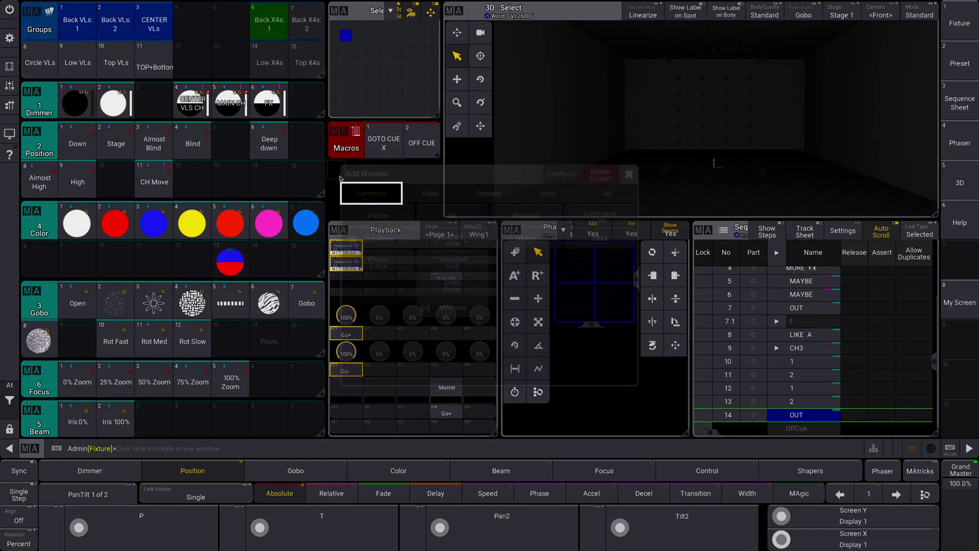
click(430, 193)
click(398, 316)
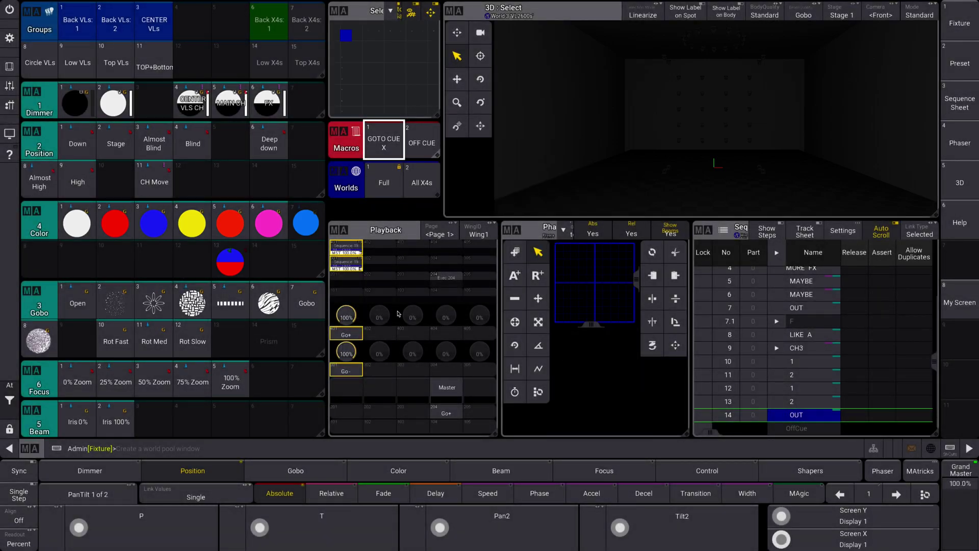
Delete the Macros pool window, then move the Worlds pool into its place and enlarge it to two rows
click(350, 138)
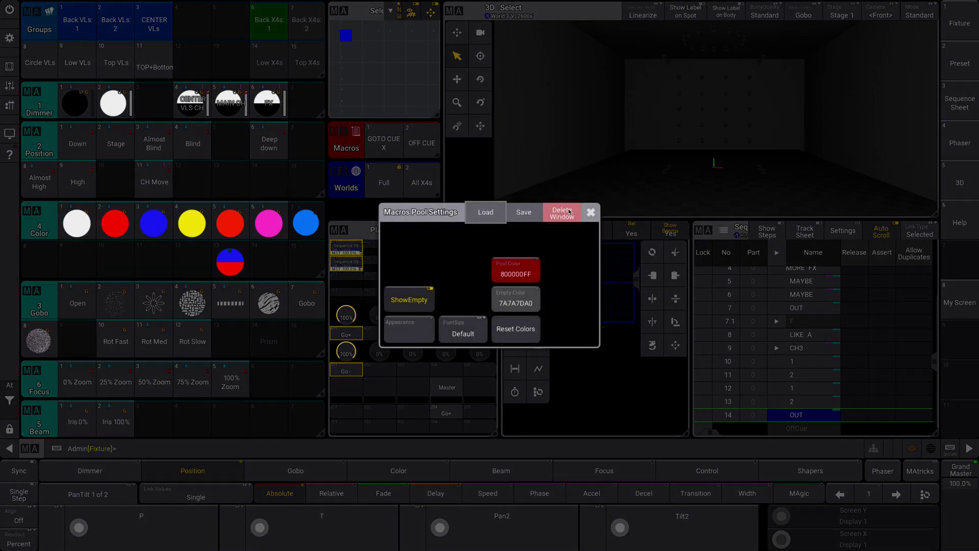
click(562, 215)
drag(339, 153, 338, 113)
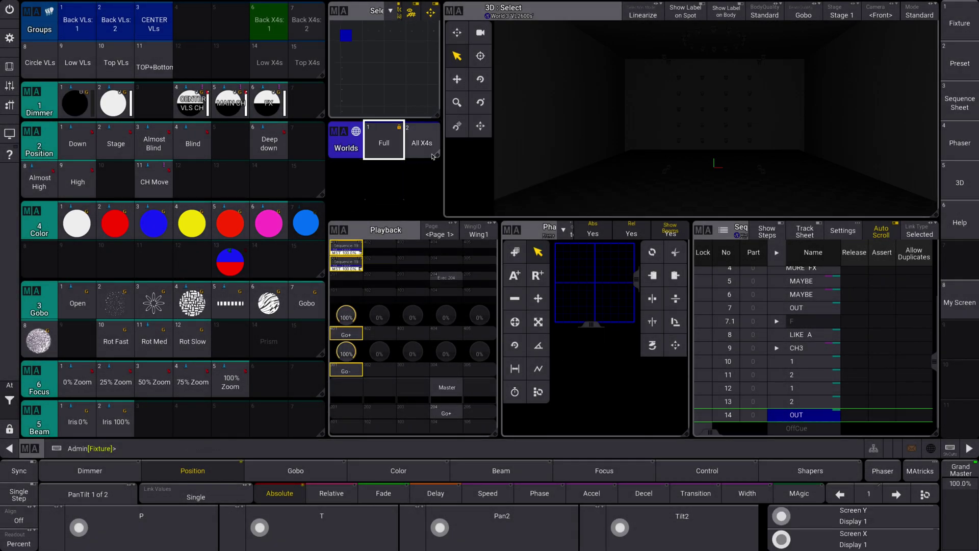
drag(436, 157, 437, 197)
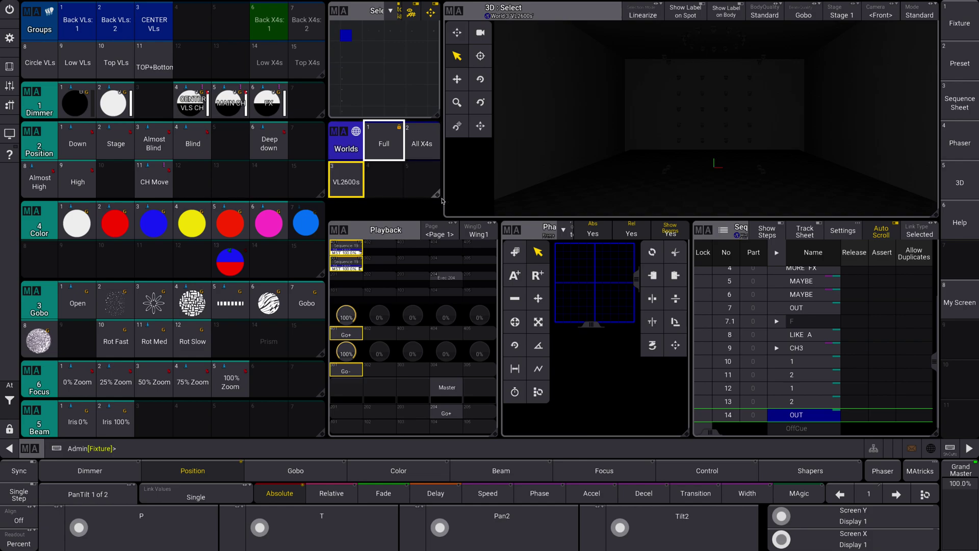
Activate the All X4s world to check which groups and presets are available, and switch back to the VL2600s world
click(424, 146)
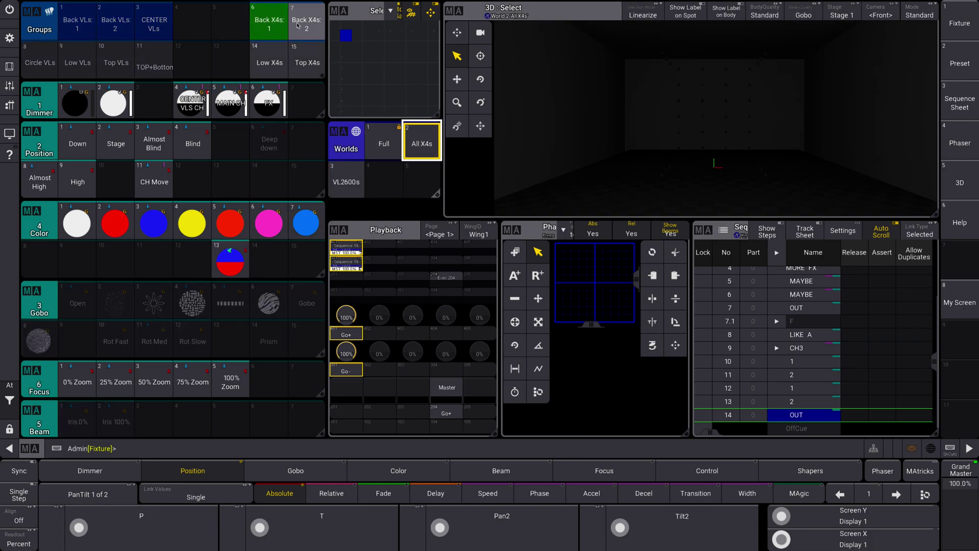
click(104, 100)
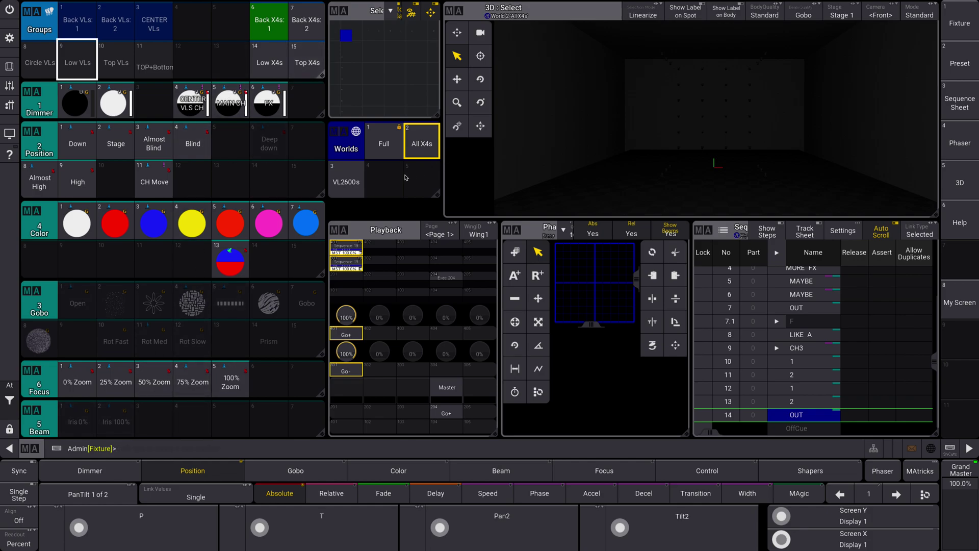
click(341, 189)
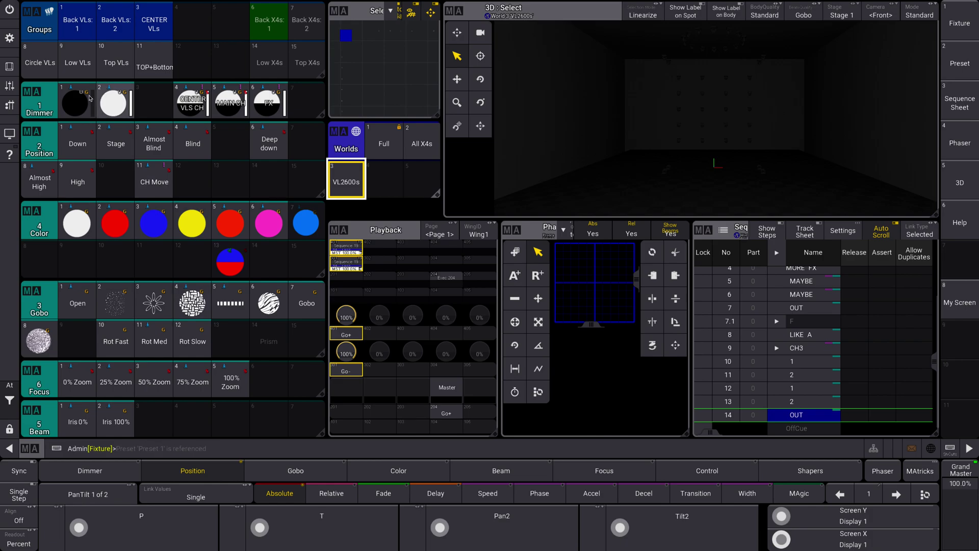